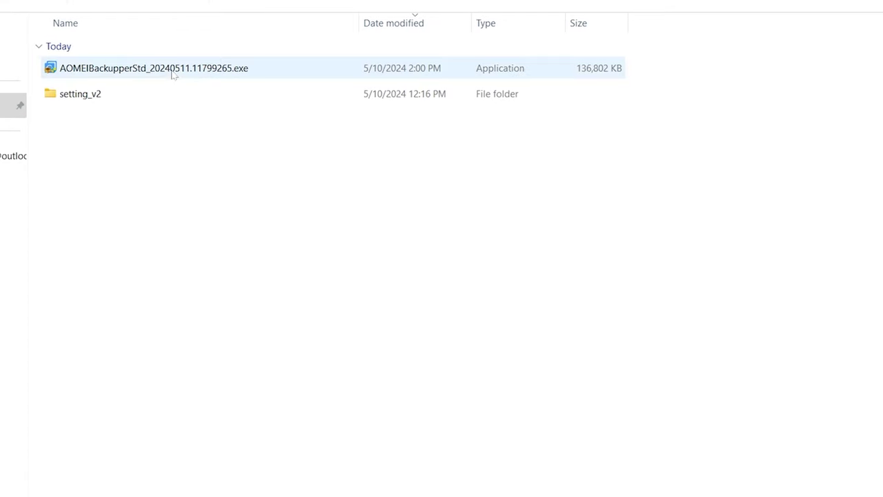
# - Run the AOMEI Backupper installer in English, skip the Pro trial, and install
pyautogui.doubleClick(173, 60)
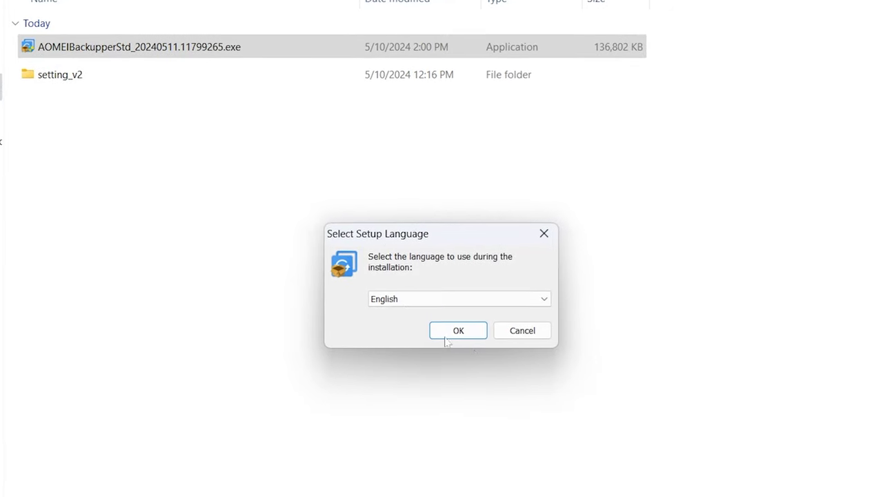
pyautogui.click(459, 331)
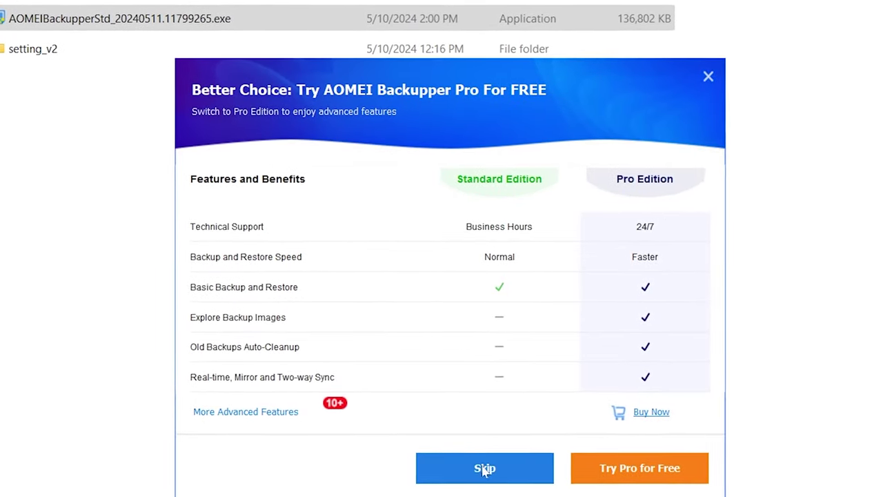
pyautogui.click(484, 469)
pyautogui.click(429, 380)
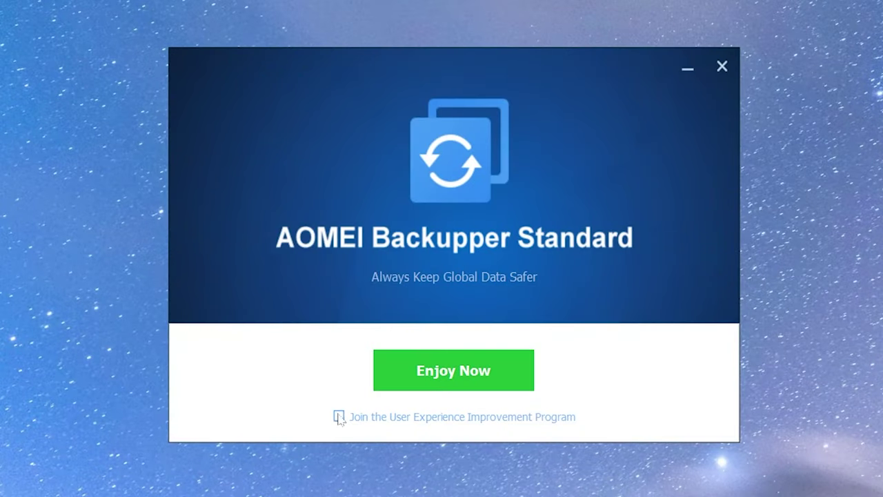
# - Launch the program, browse the Backup and Sync option pages, then return Home
pyautogui.click(482, 379)
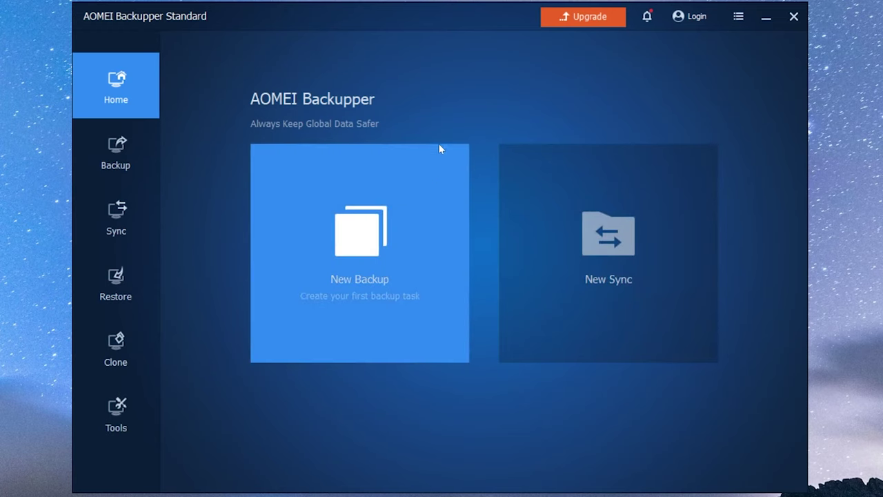
pyautogui.click(138, 152)
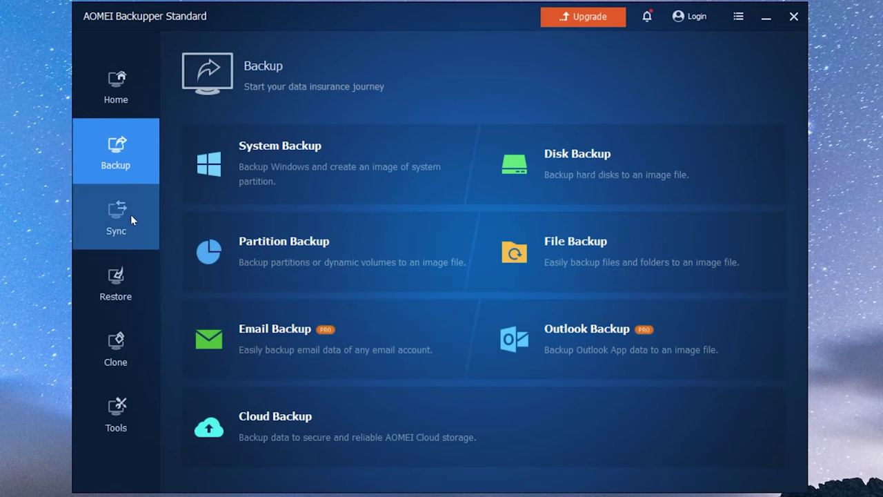
pyautogui.click(131, 214)
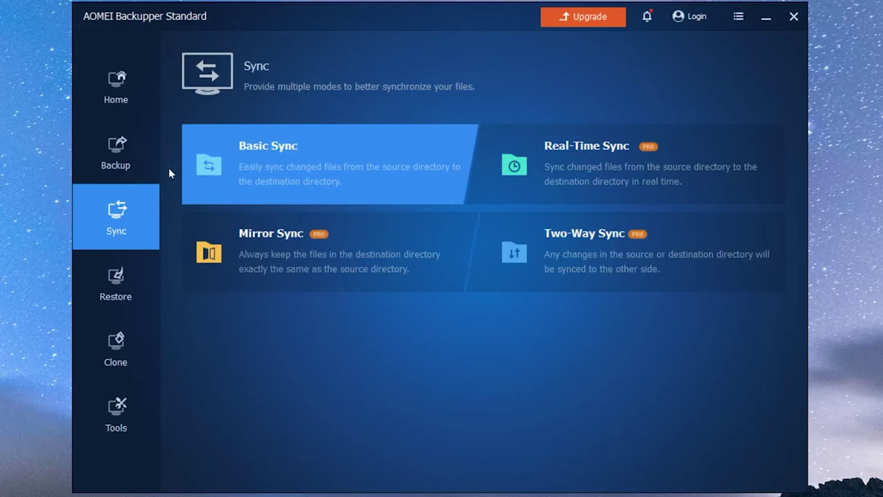
pyautogui.click(116, 156)
pyautogui.click(119, 100)
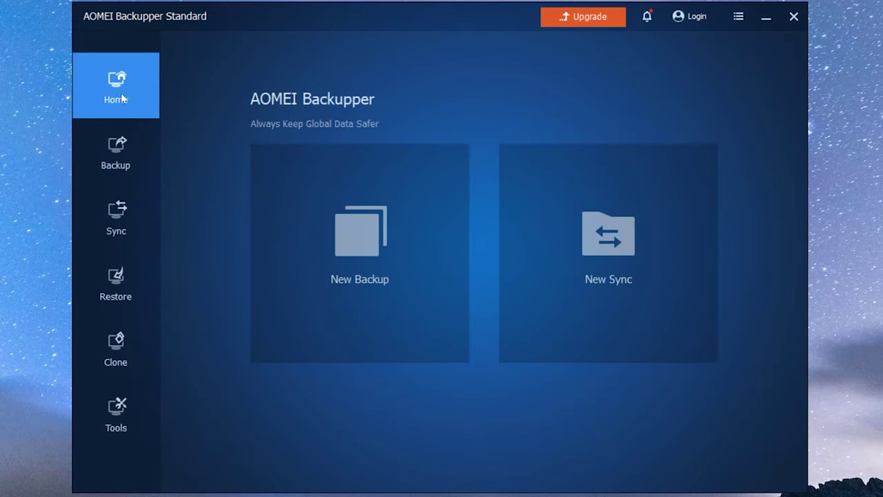
# - Create a new Basic Sync task and browse to the C: drive for its source
pyautogui.click(576, 269)
pyautogui.click(296, 162)
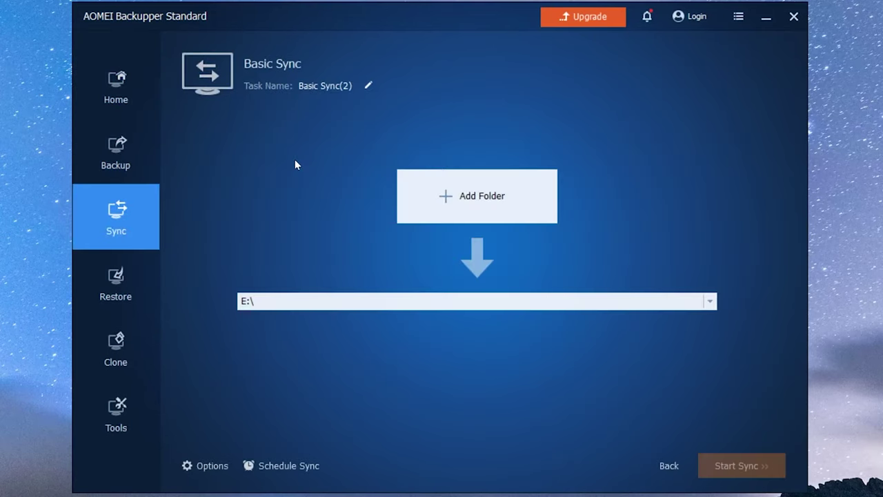
pyautogui.click(509, 201)
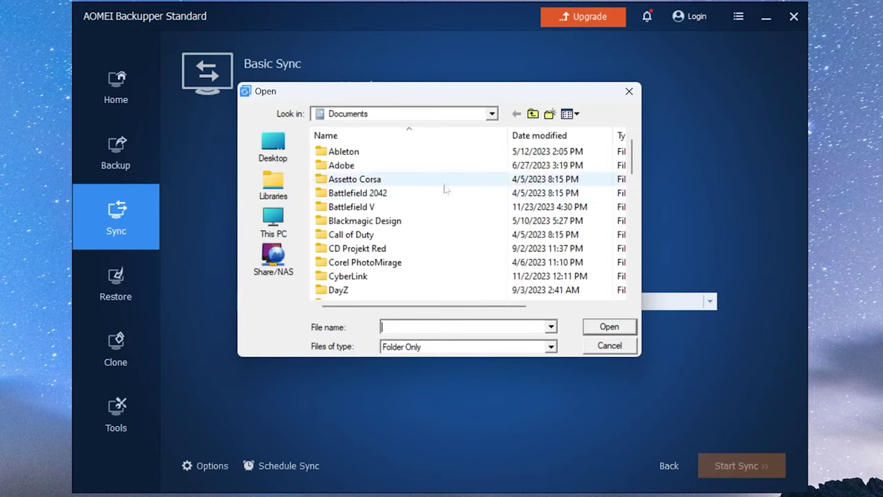
pyautogui.click(273, 219)
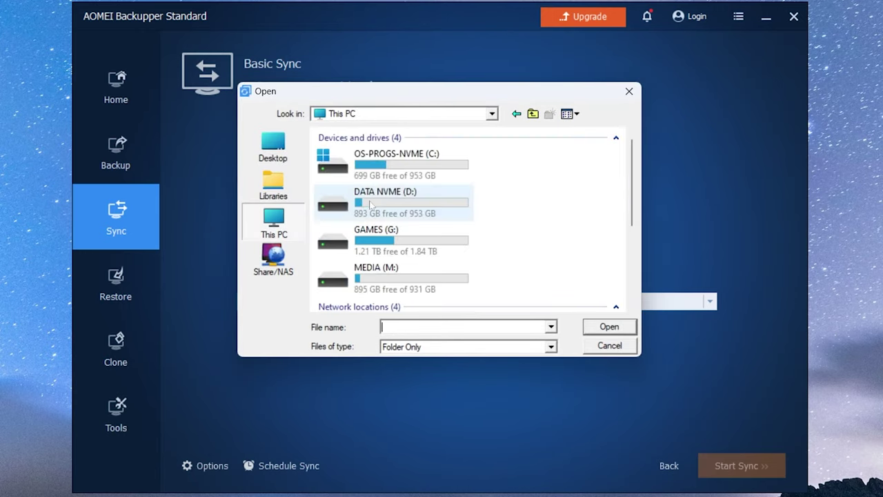
pyautogui.doubleClick(400, 166)
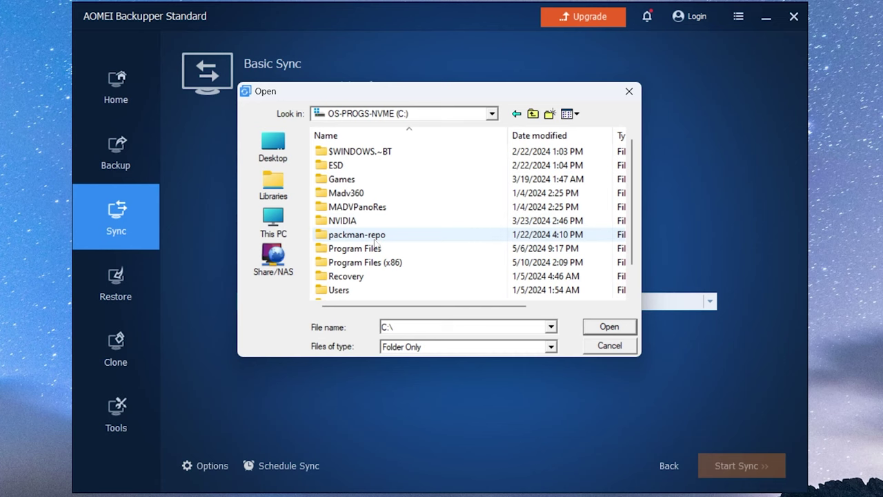
# - Go through Users and the user profile into AppData, and set it as the sync source
pyautogui.click(338, 290)
pyautogui.doubleClick(338, 290)
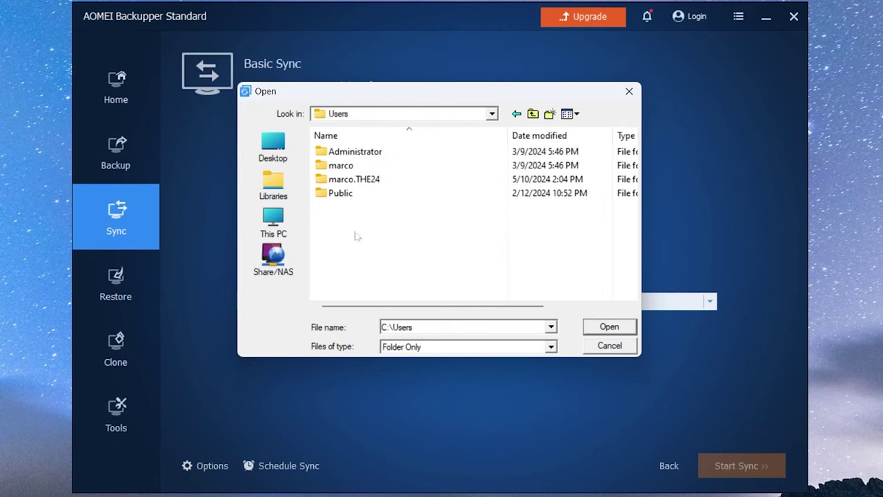
pyautogui.doubleClick(343, 179)
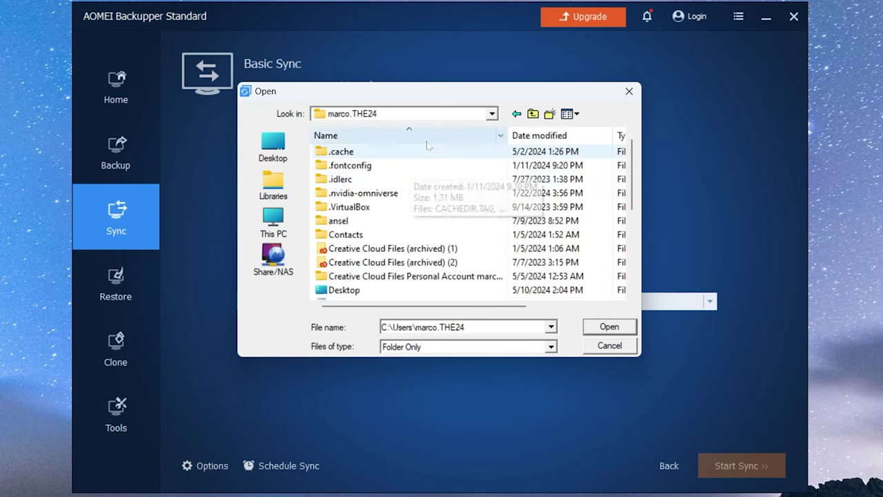
pyautogui.click(441, 327)
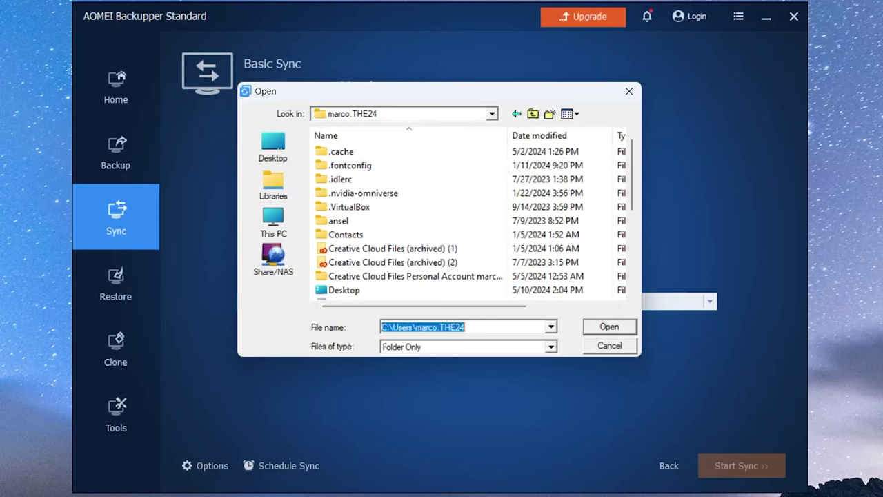
pyautogui.press('End')
pyautogui.write('\\')
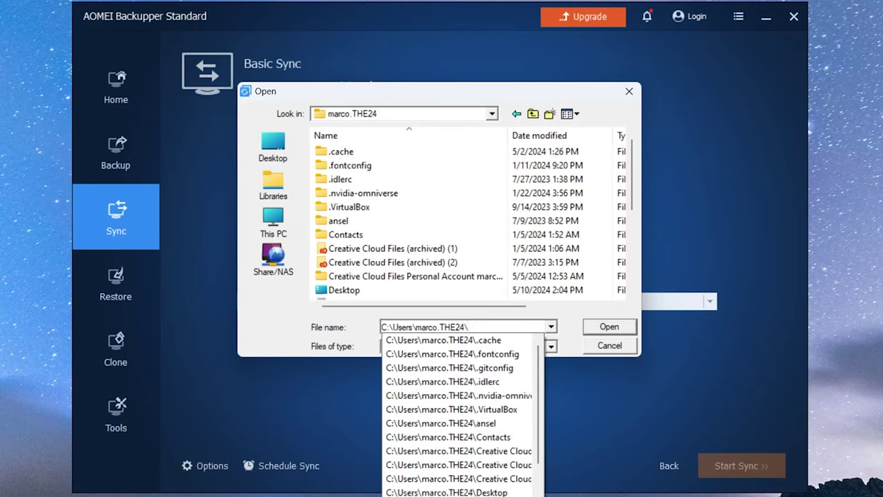
pyautogui.write('appdata')
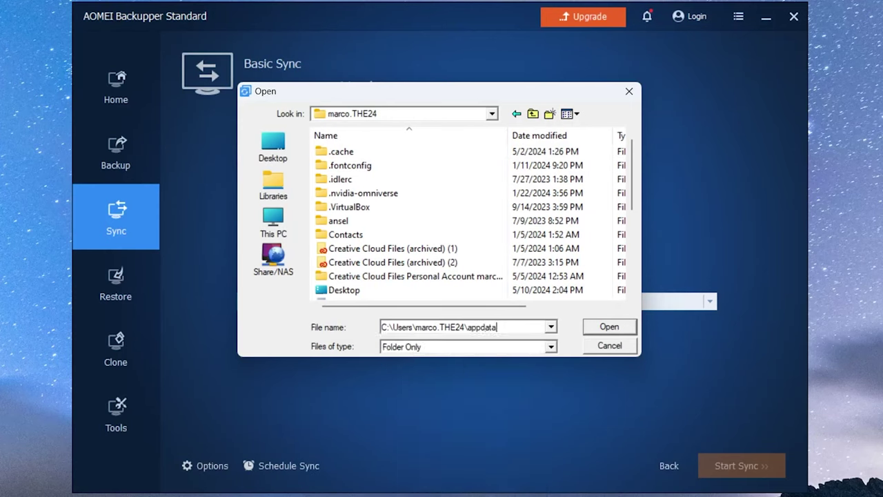
pyautogui.press('Return')
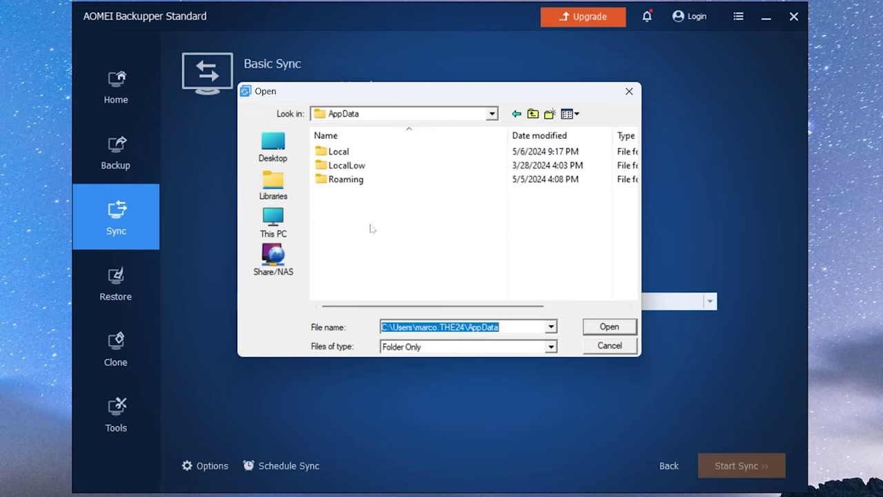
pyautogui.click(607, 329)
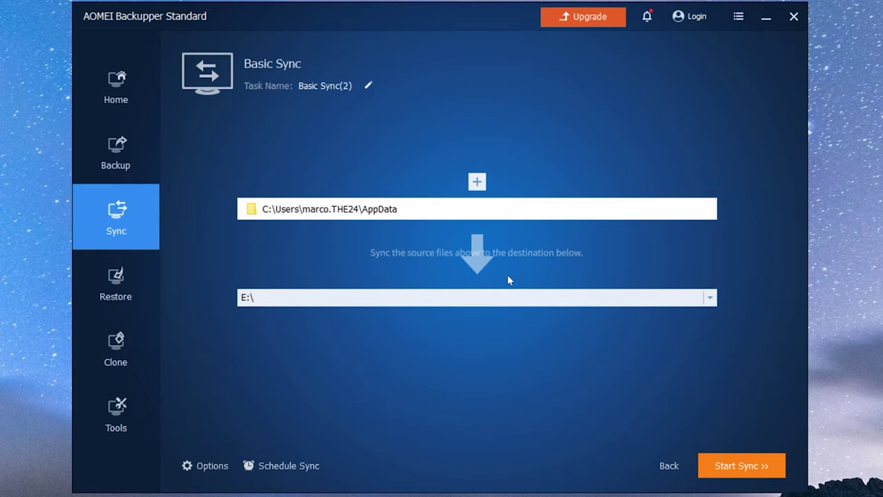
# - Use the destination dropdown to choose browsing for a local destination path
pyautogui.click(489, 300)
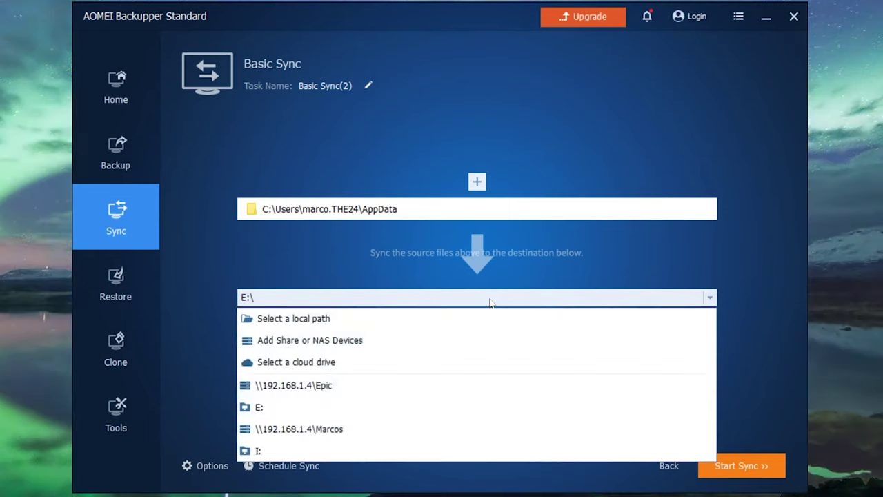
pyautogui.click(347, 424)
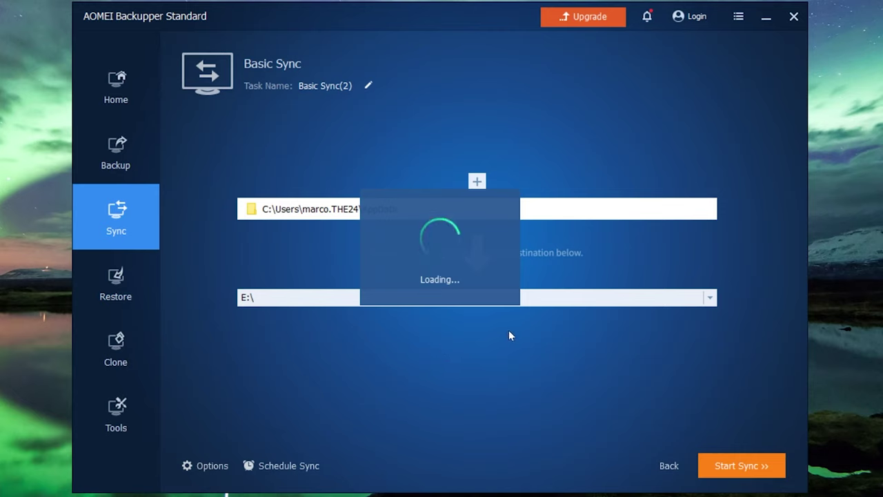
pyautogui.click(707, 301)
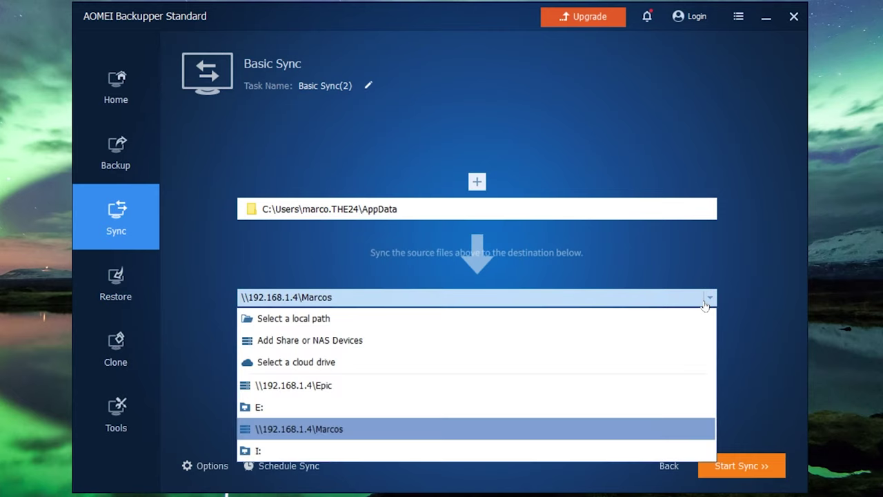
pyautogui.click(725, 269)
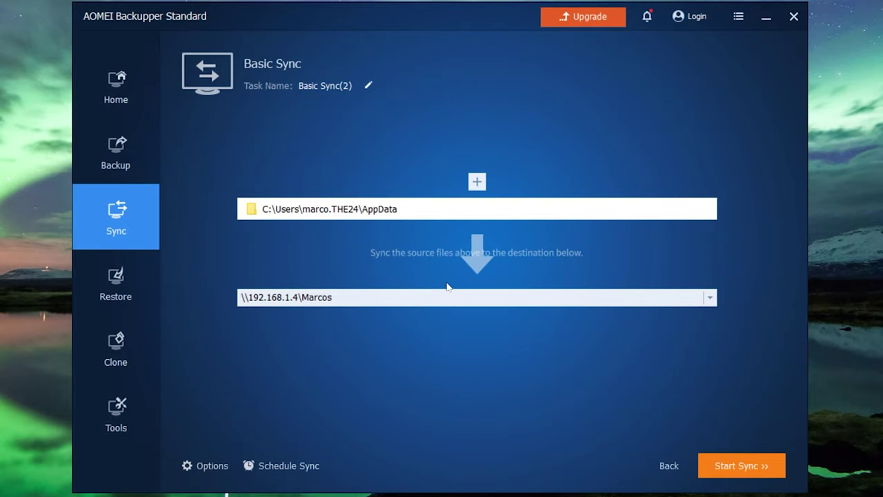
pyautogui.click(711, 299)
pyautogui.click(355, 325)
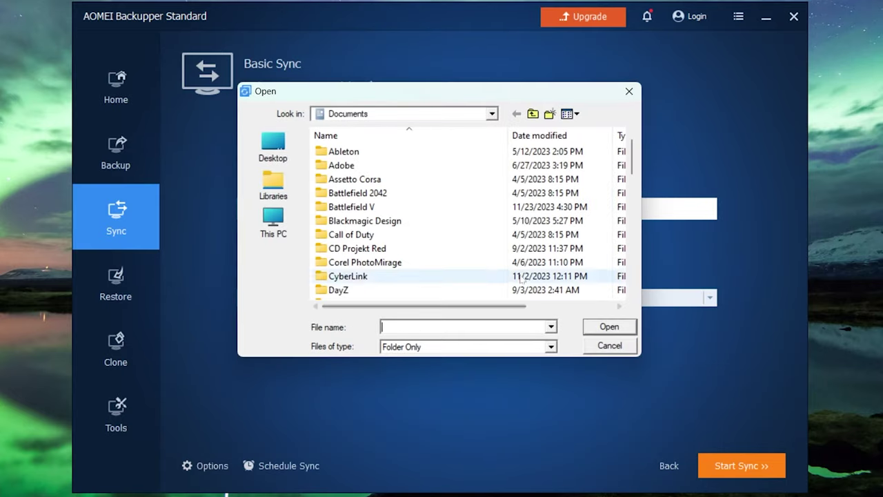
# - Create a folder AppData2 on the Marcos (I:) share and confirm it as destination
pyautogui.click(283, 229)
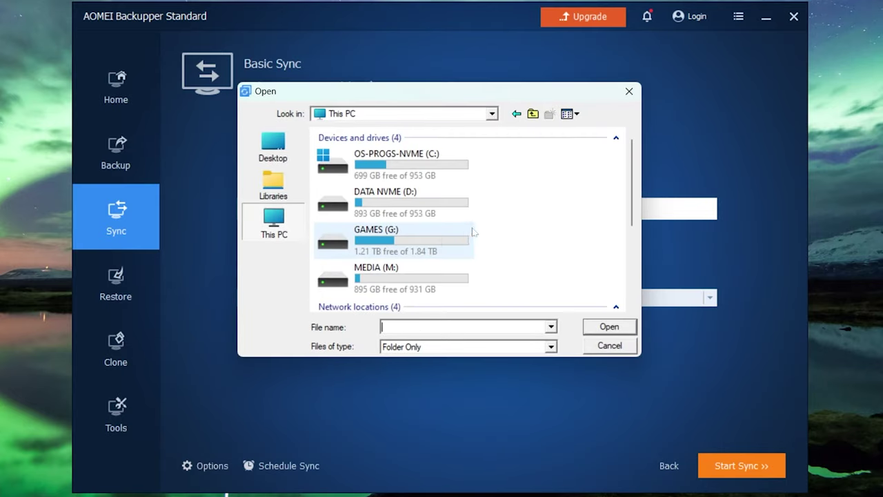
pyautogui.scroll(-3, 474, 232)
pyautogui.doubleClick(407, 216)
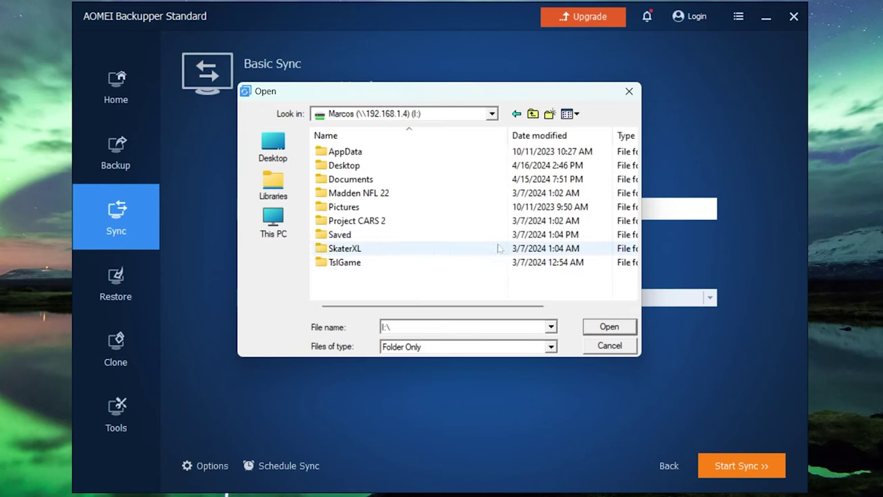
pyautogui.click(550, 114)
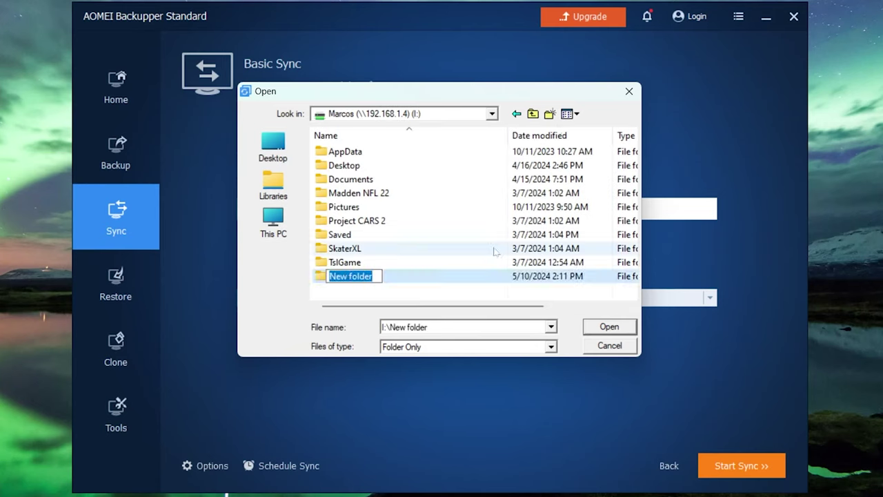
pyautogui.write('AppData2')
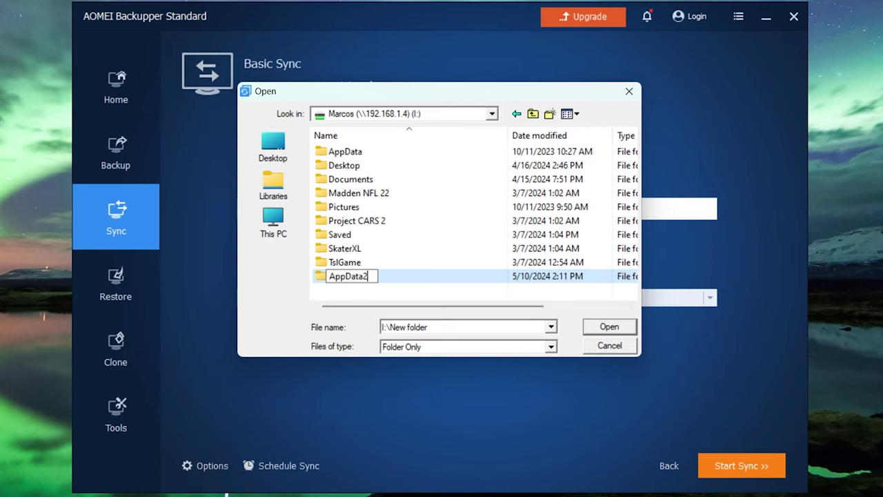
pyautogui.click(359, 290)
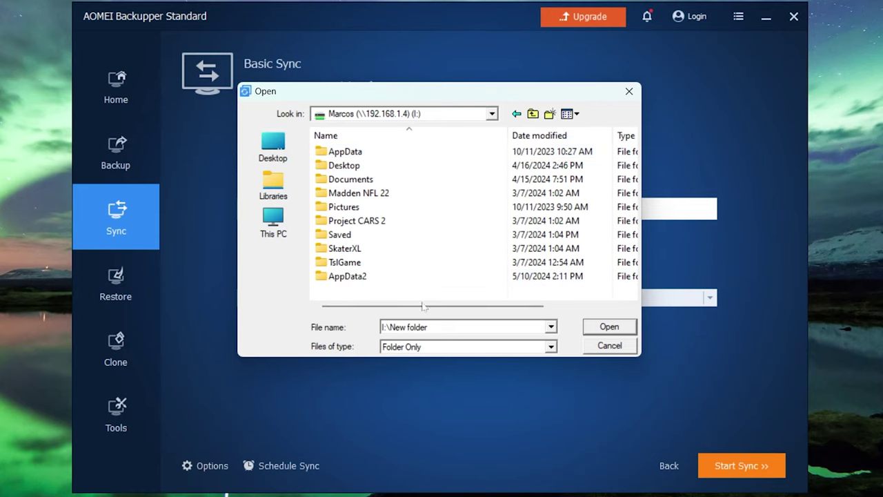
pyautogui.doubleClick(353, 277)
pyautogui.click(603, 327)
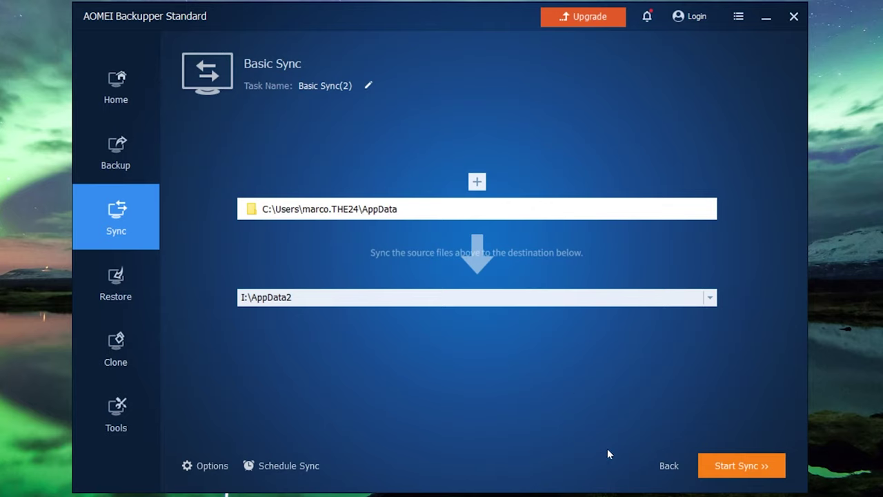
# - Start syncing AppData to the AppData2 folder on the NAS
pyautogui.click(748, 466)
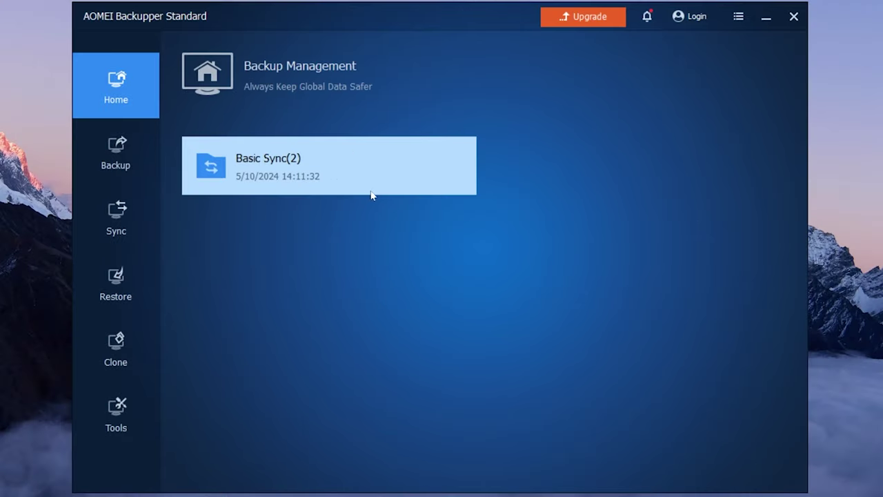
pyautogui.moveTo(329, 165)
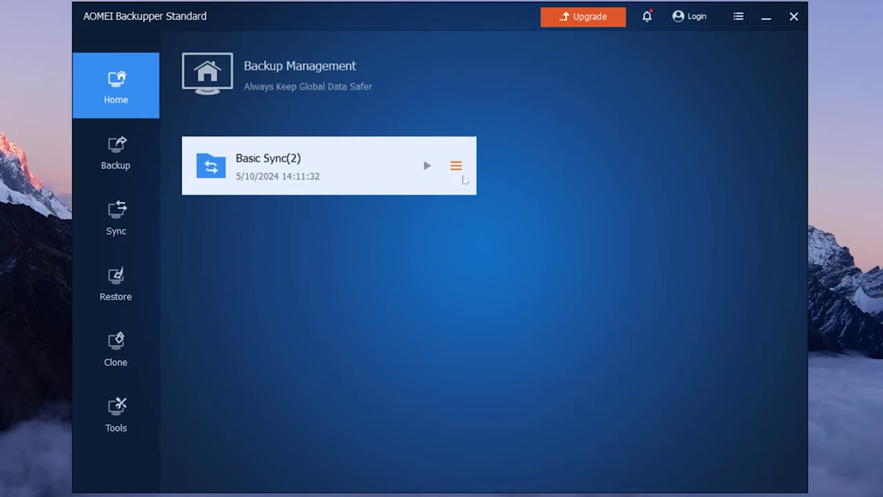
# - View and dismiss the Basic Sync(2) task's action menu, then show the Tools page
pyautogui.click(456, 167)
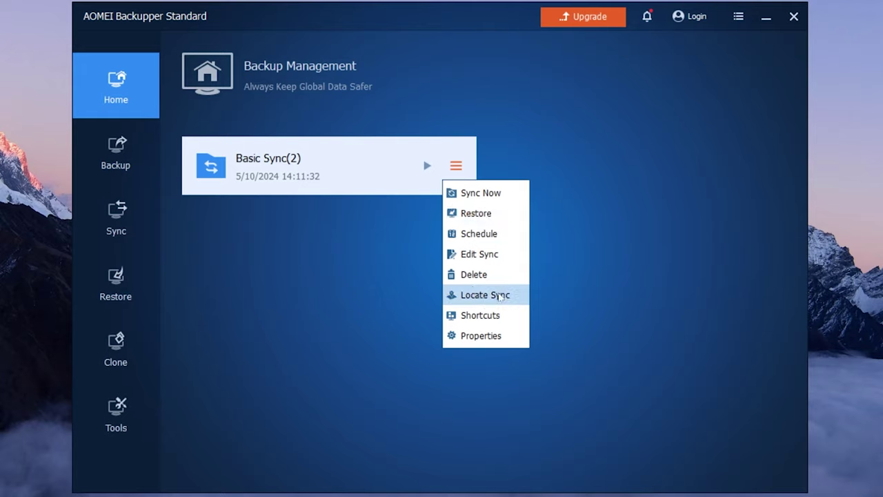
pyautogui.click(295, 258)
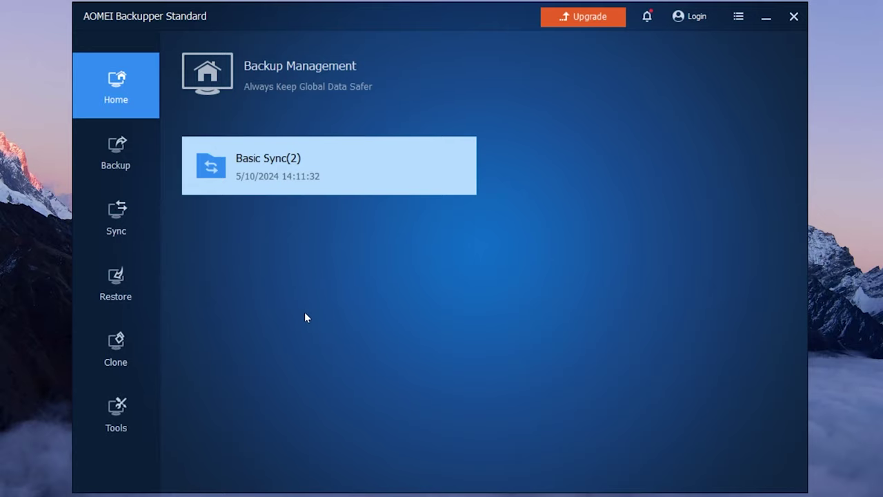
pyautogui.click(131, 410)
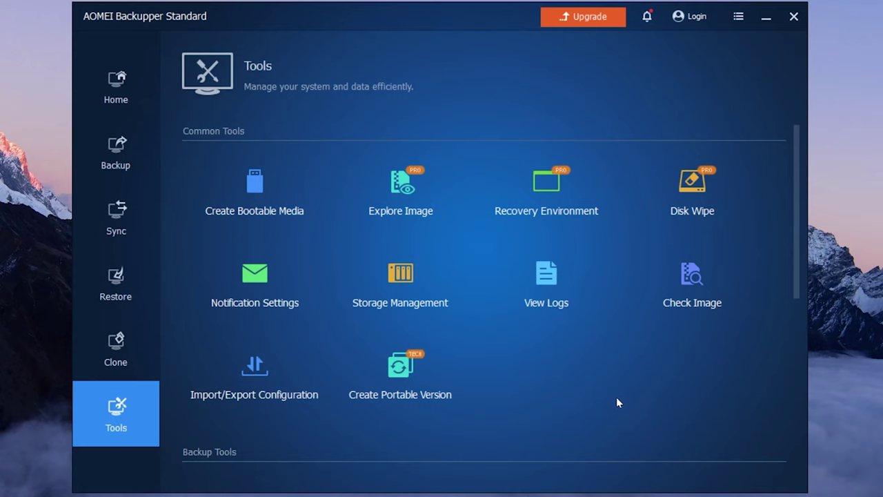
# - Browse the Sync, Backup and Partition Backup pages, then return to the Home overview
pyautogui.click(131, 215)
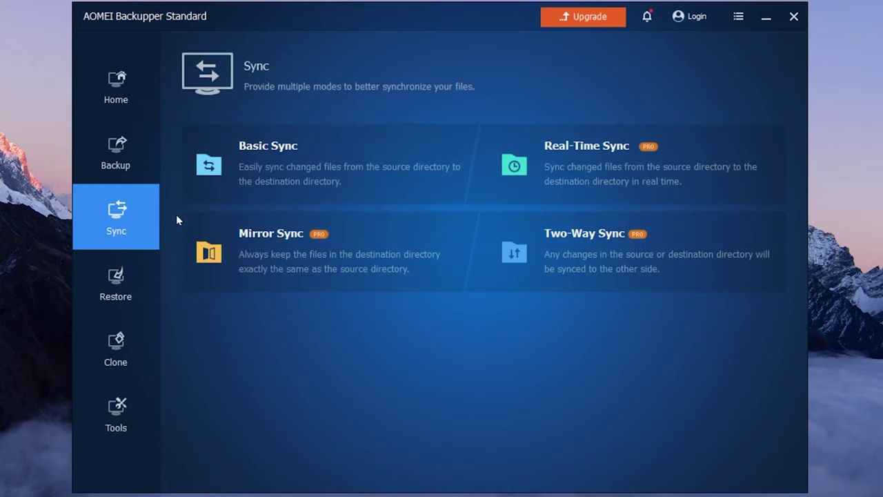
pyautogui.click(129, 159)
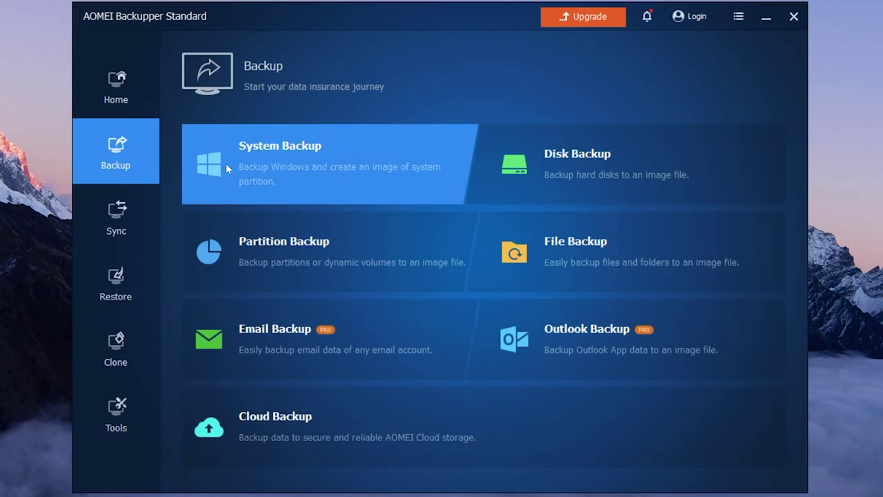
pyautogui.click(329, 263)
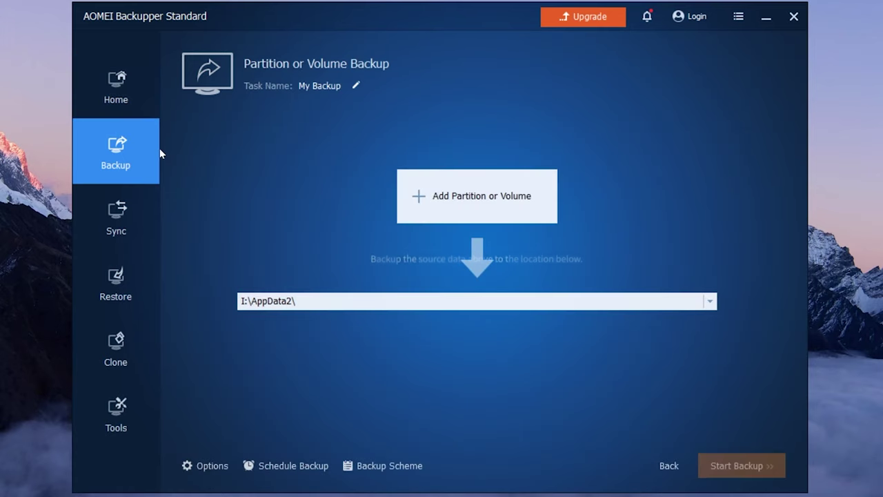
pyautogui.click(120, 97)
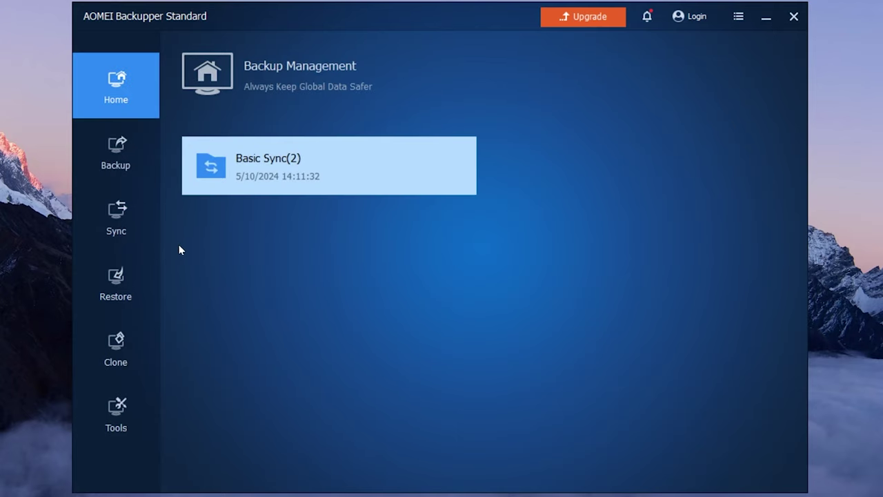